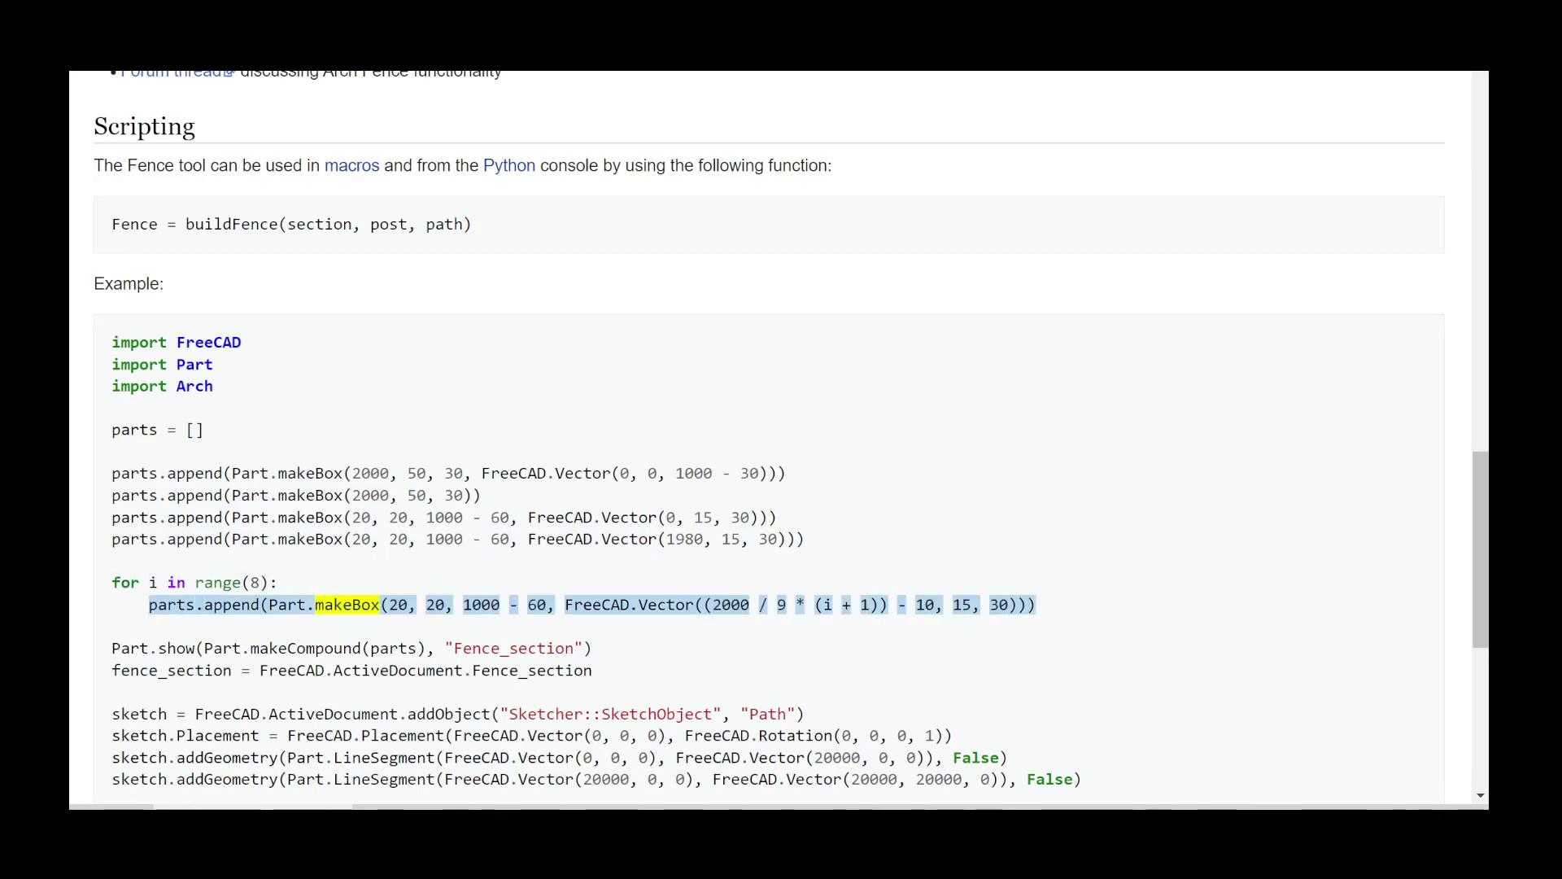
pyautogui.scroll(-4, 781, 440)
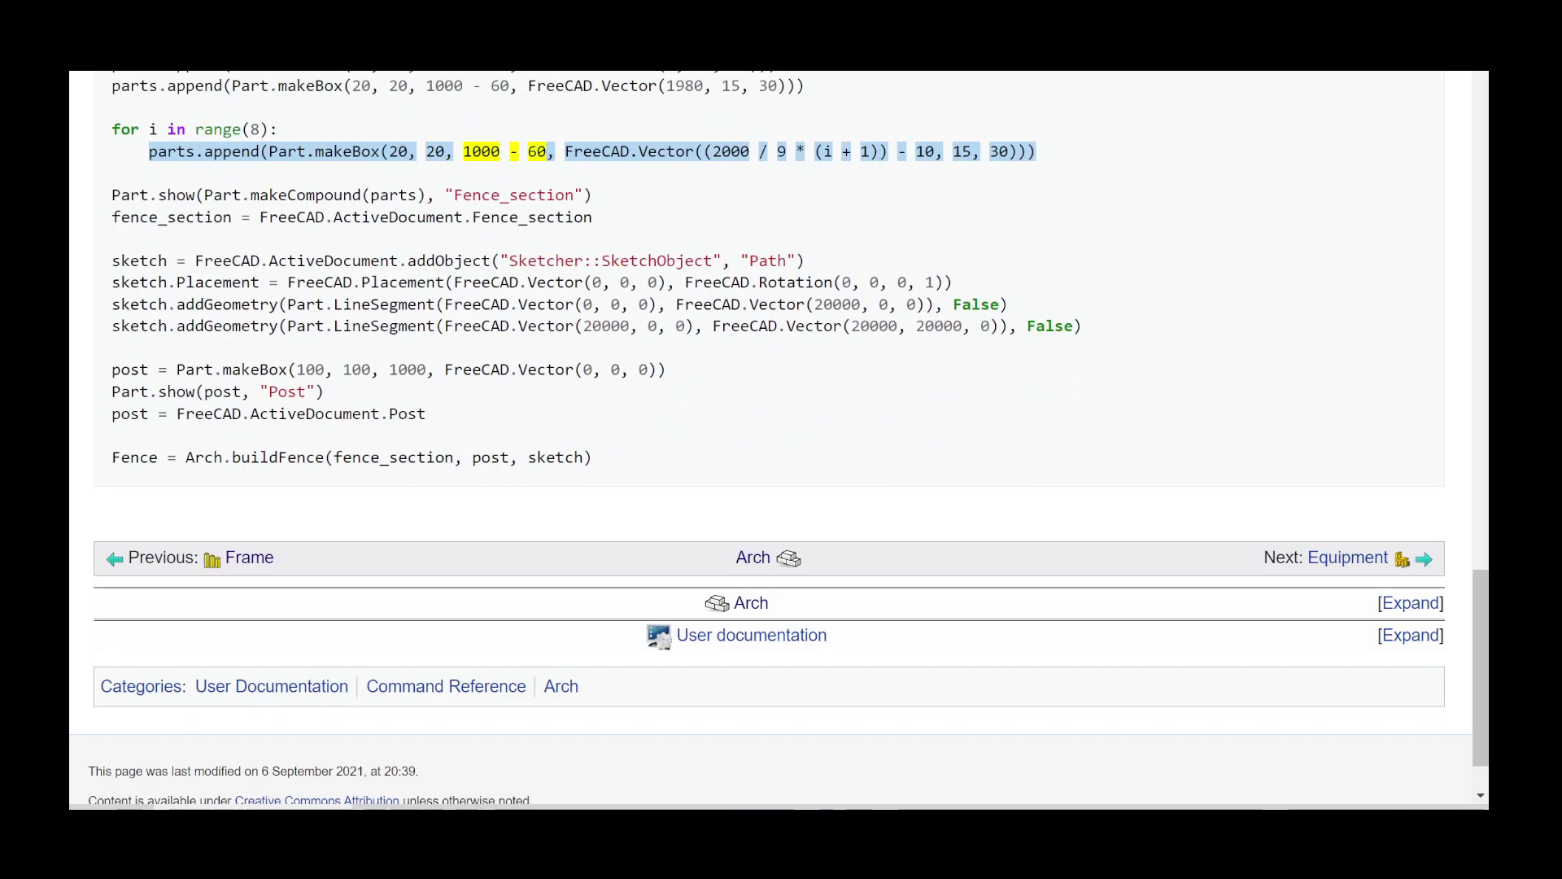